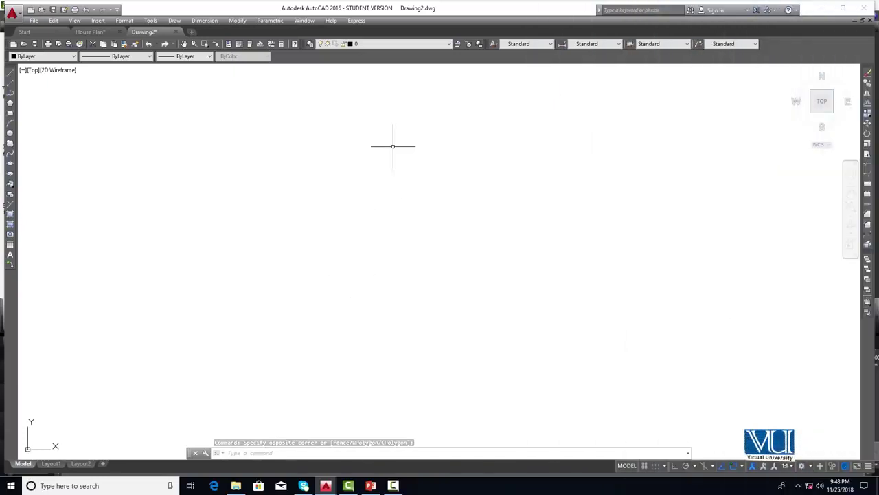
Set the drawing's length units to Architectural with 0'-0" precision
type("UN")
key("Return")
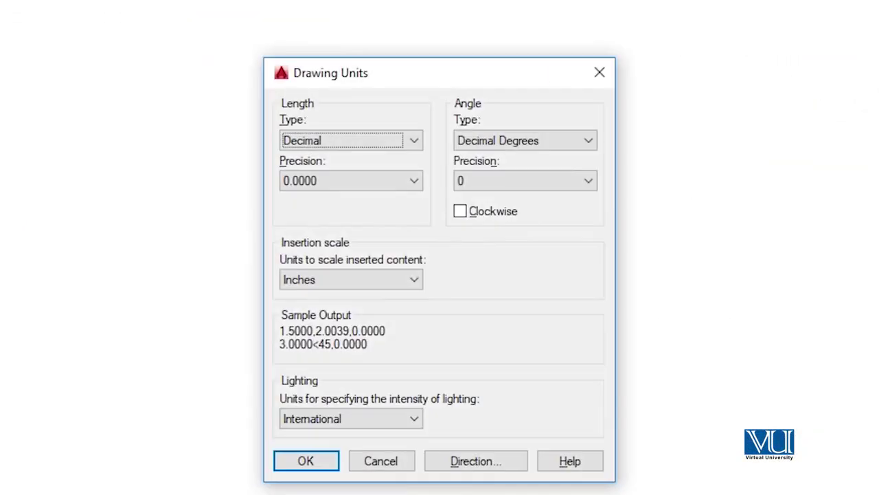
left_click(314, 139)
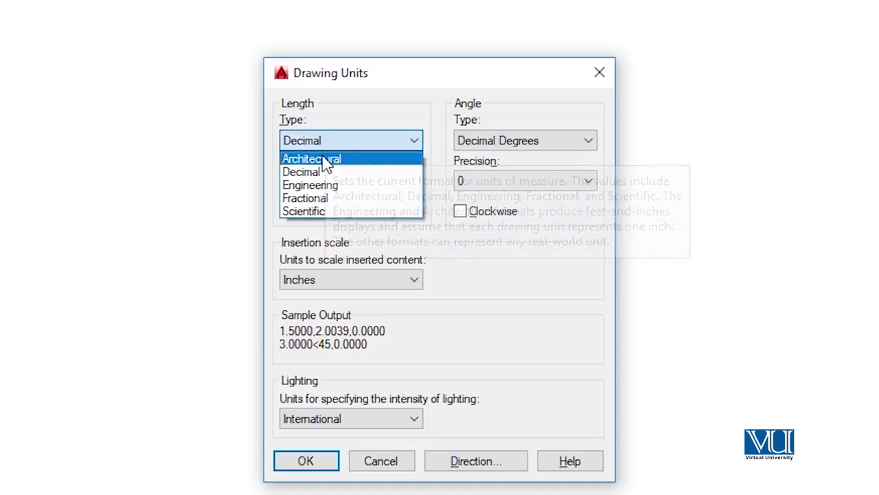
left_click(327, 157)
left_click(311, 182)
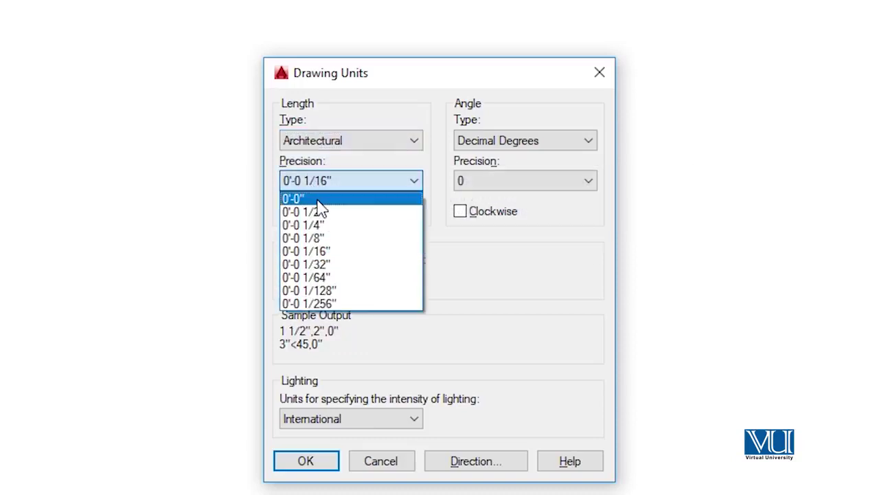
left_click(317, 201)
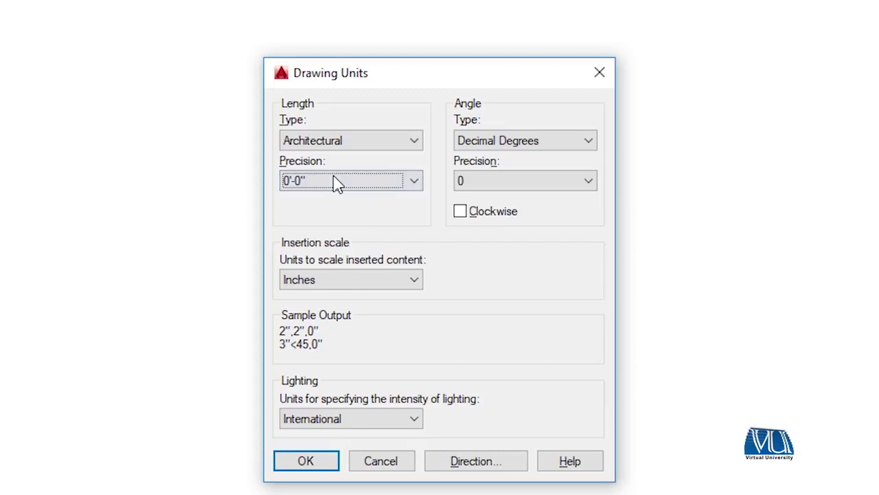
left_click(304, 463)
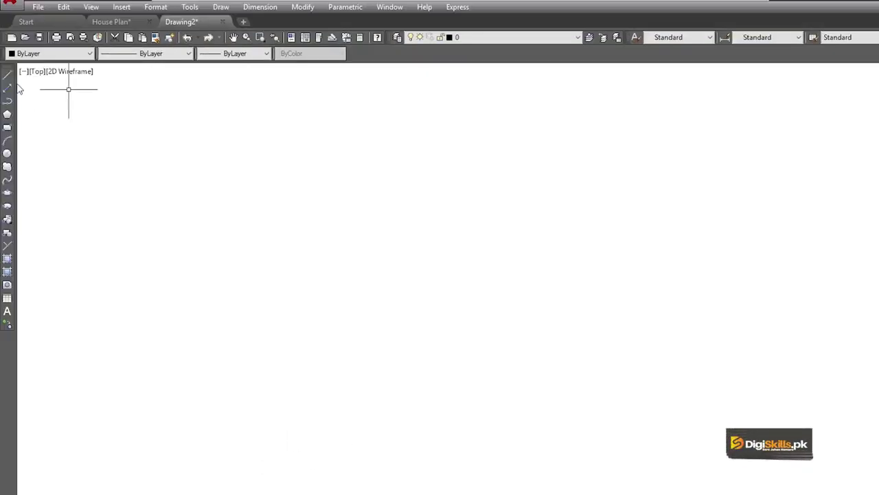
Draw an open zigzag of seven connected straight line segments
left_click(10, 78)
left_click(185, 254)
left_click(387, 195)
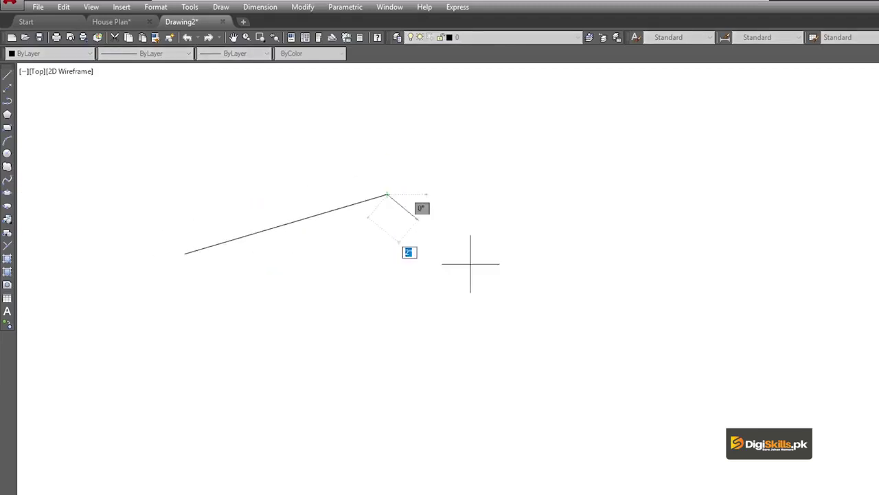
left_click(561, 282)
left_click(669, 186)
left_click(845, 247)
left_click(799, 341)
left_click(680, 326)
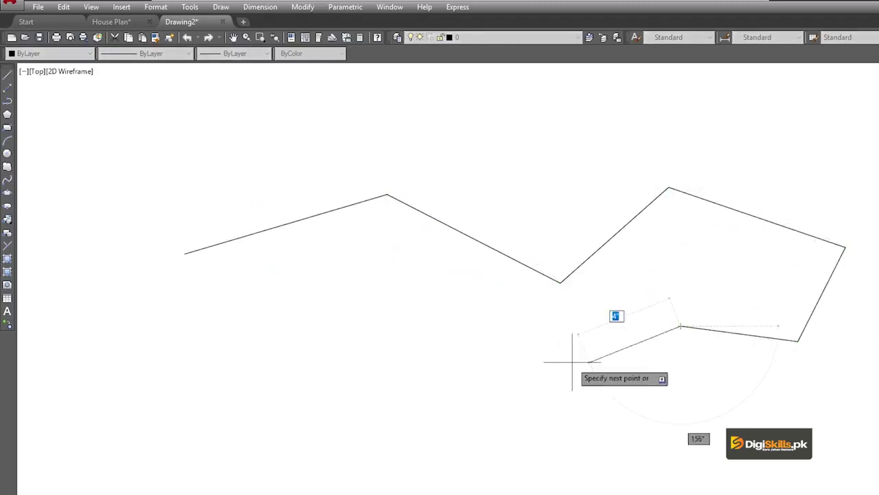
left_click(540, 359)
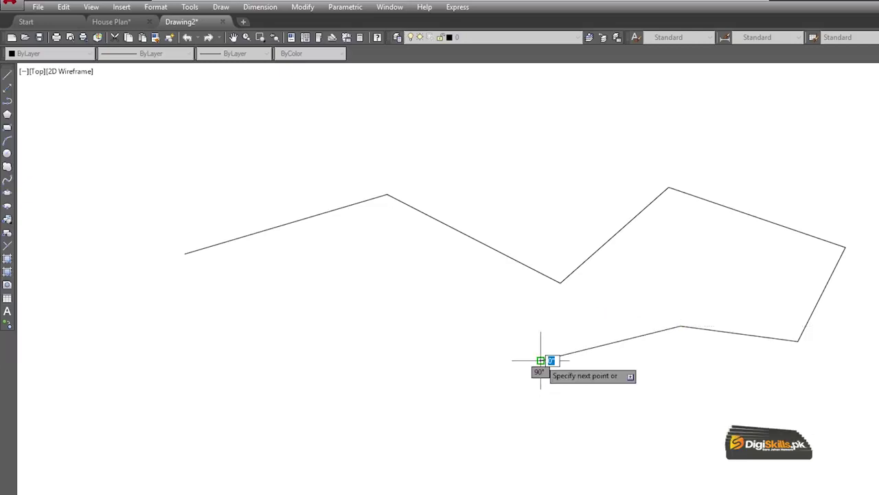
key("Return")
Zoom and pan to re-centre the zigzag, then begin a new line
scroll(541, 359, "down", 5)
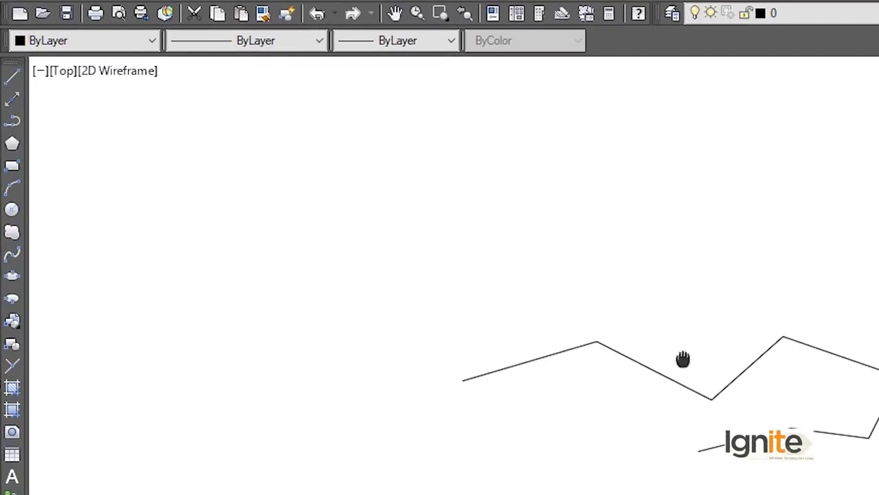
middle_click_drag(683, 359, 486, 311)
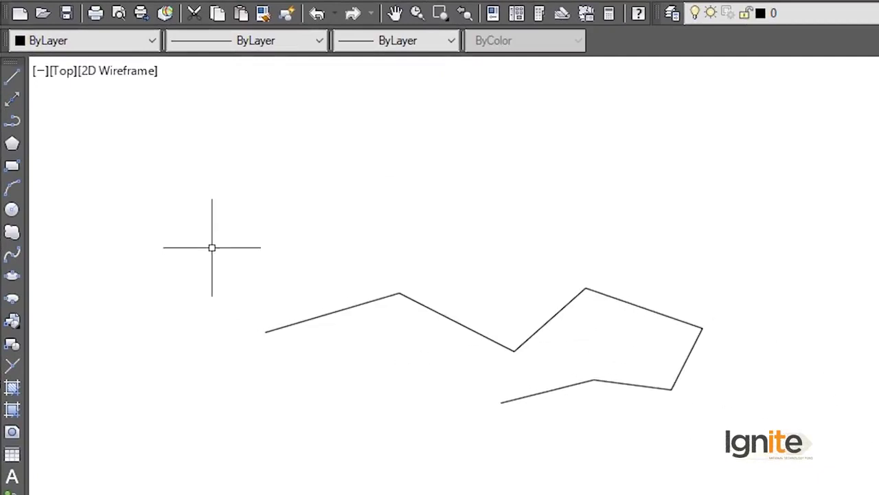
left_click(12, 76)
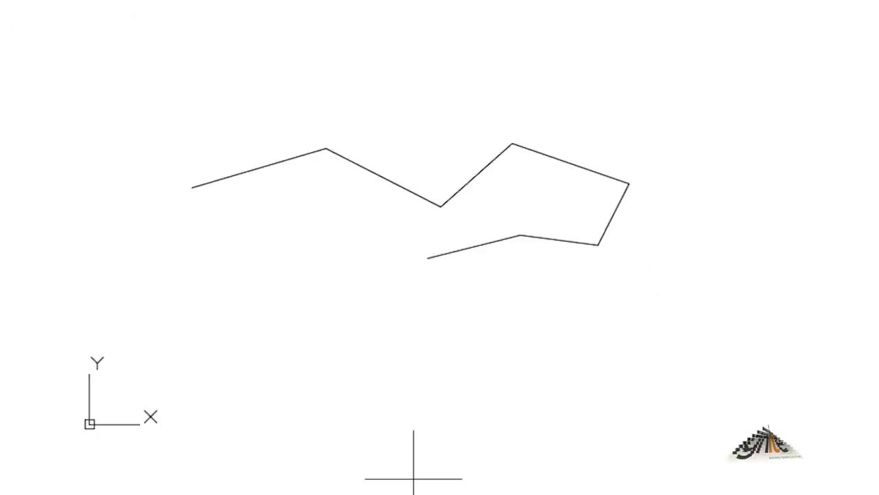
Draw a 40' line at 45 degrees from a picked start point
left_click(253, 182)
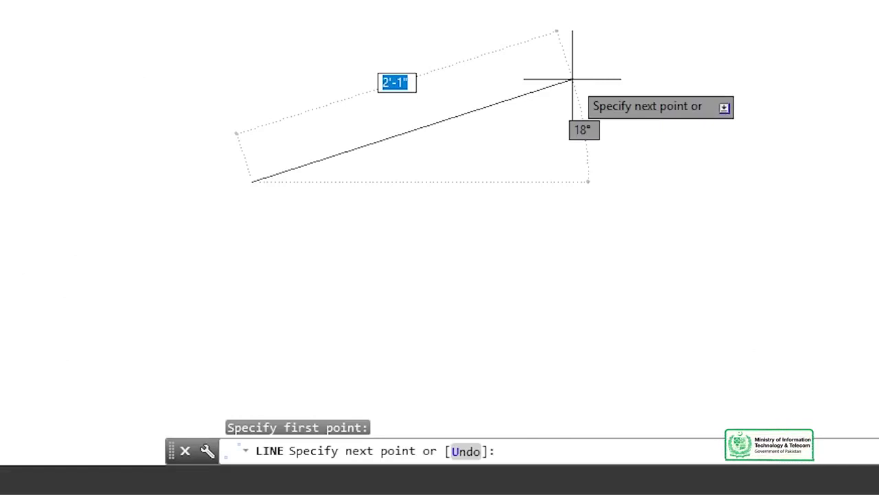
key("shift")
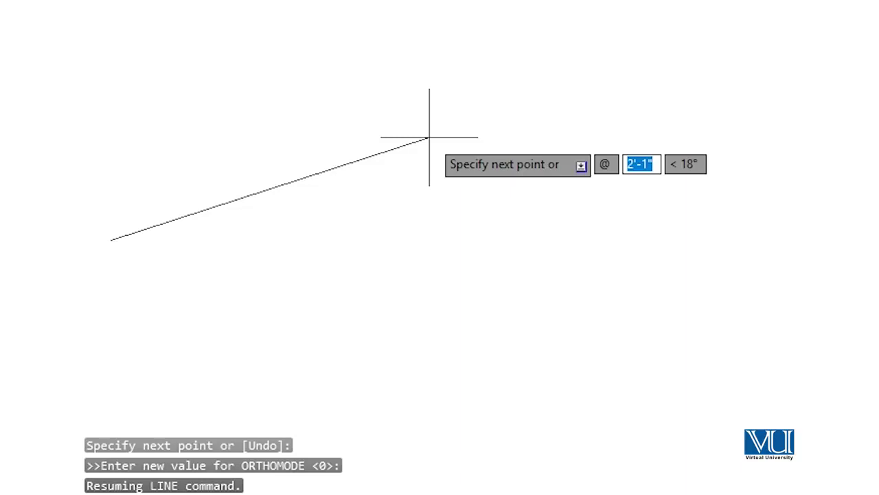
type("40")
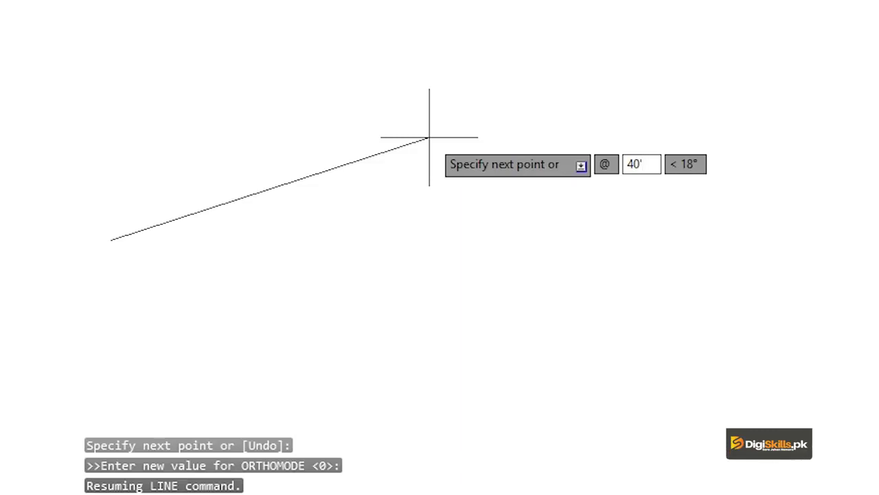
key("Tab")
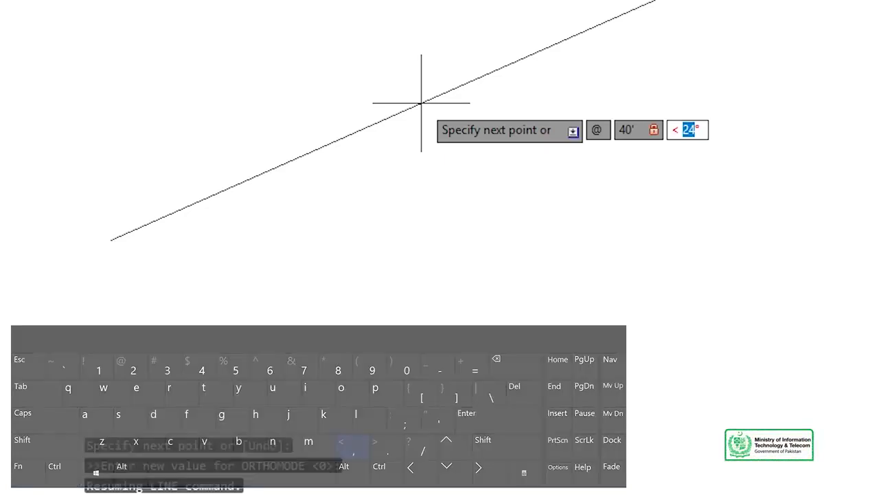
type("45")
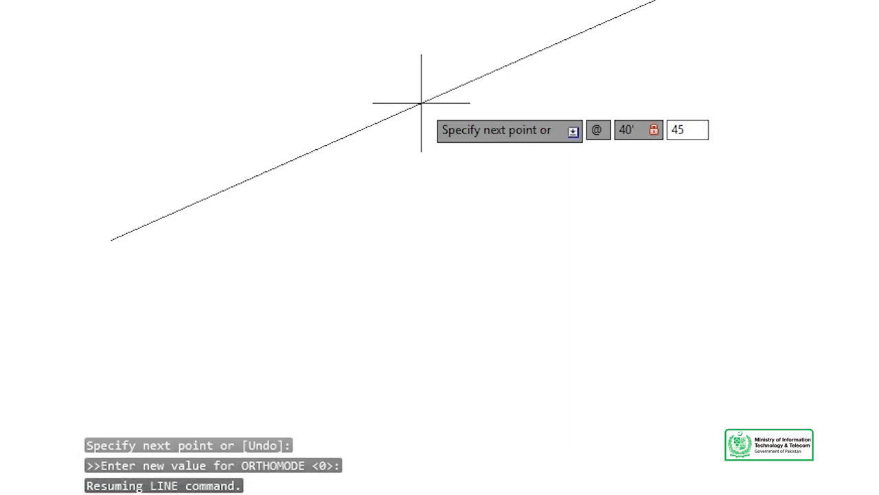
key("Return")
key("Return")
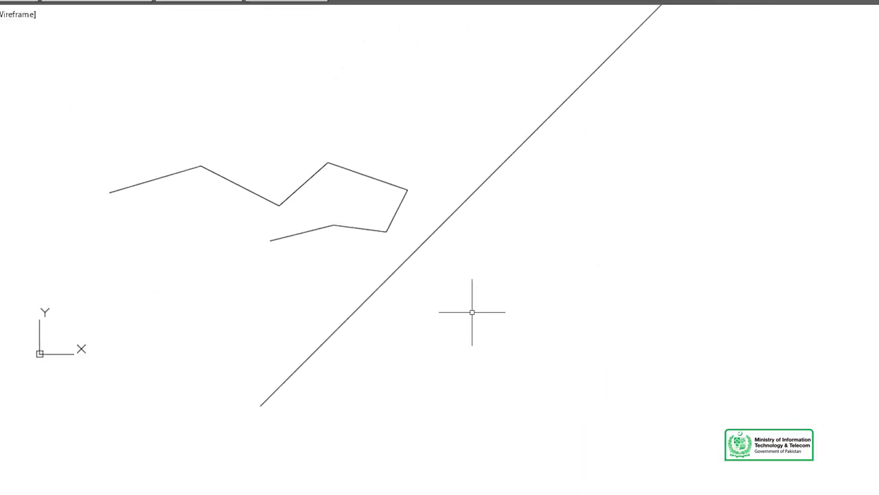
Hide the UCS icon through the View display options
scroll(472, 312, "down", 2)
scroll(447, 300, "down", 6)
scroll(495, 250, "down", 5)
scroll(368, 277, "up", 2)
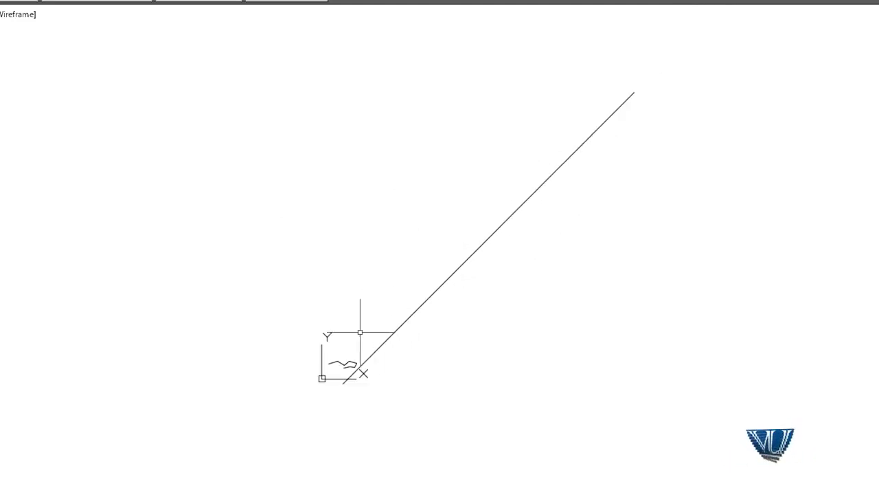
left_click(159, 9)
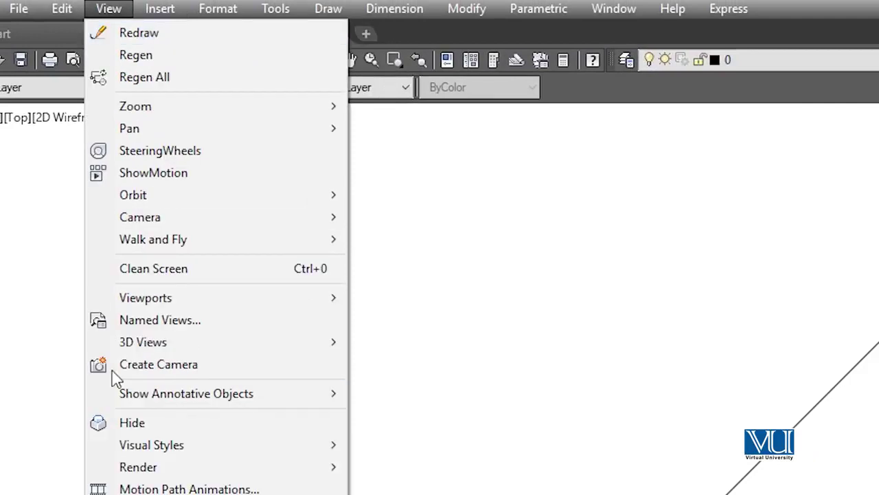
mouse_move(439, 317)
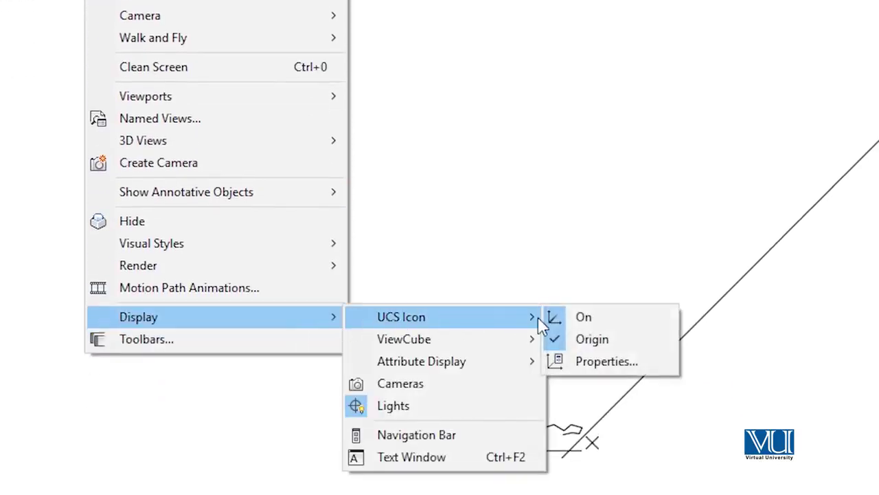
left_click(592, 323)
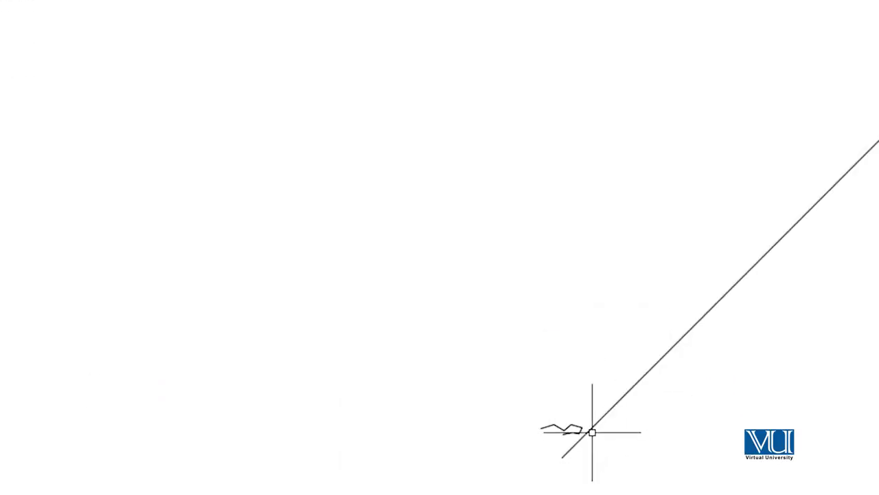
Select and delete all zigzag lines, leaving only the 45-degree line
left_click(501, 354)
left_click(399, 489)
key("Delete")
left_click(402, 343)
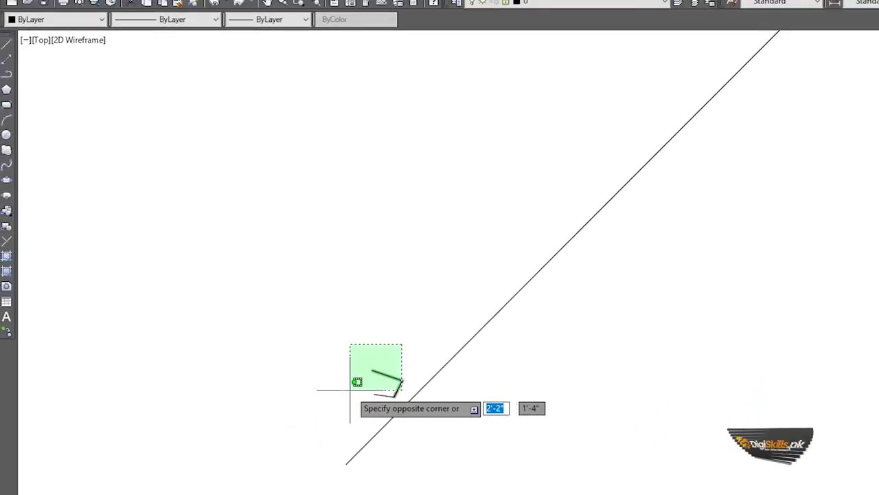
left_click(357, 388)
key("Delete")
left_click(382, 370)
scroll(479, 330, "down", 1)
scroll(365, 324, "down", 1)
scroll(364, 323, "down", 1)
Draw a 20' line at 30 degrees below the 45-degree line
left_click(6, 42)
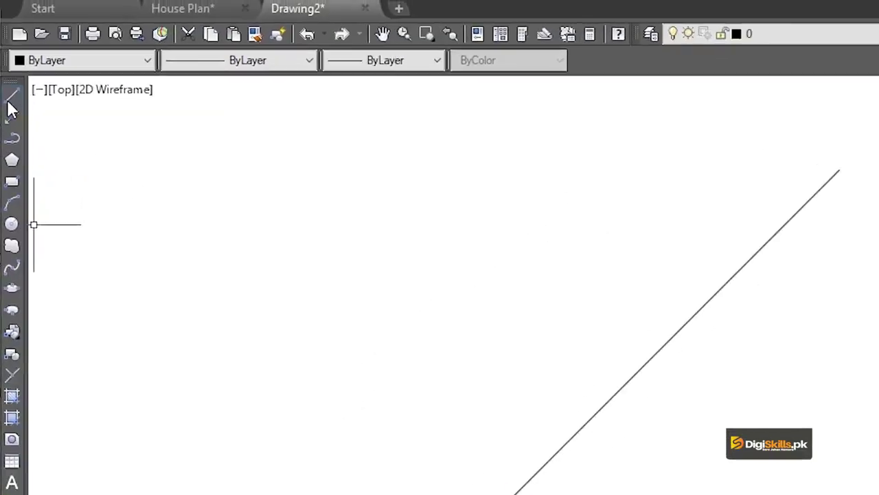
left_click(339, 319)
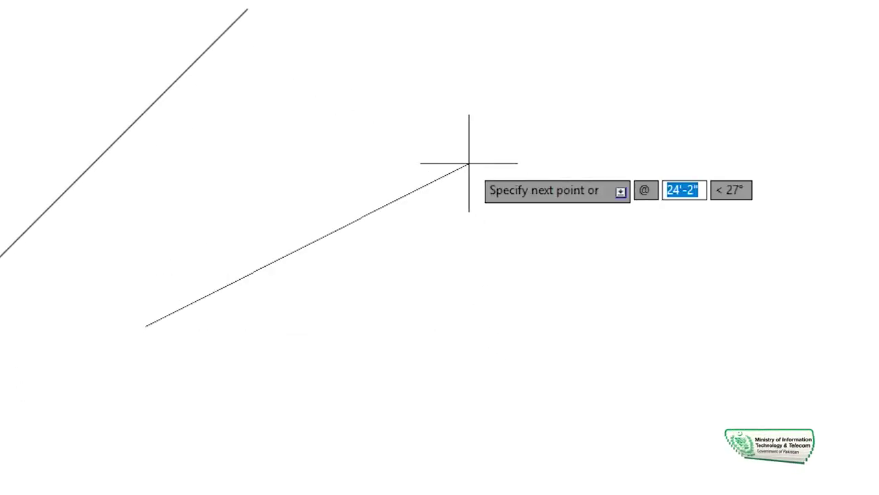
type("20")
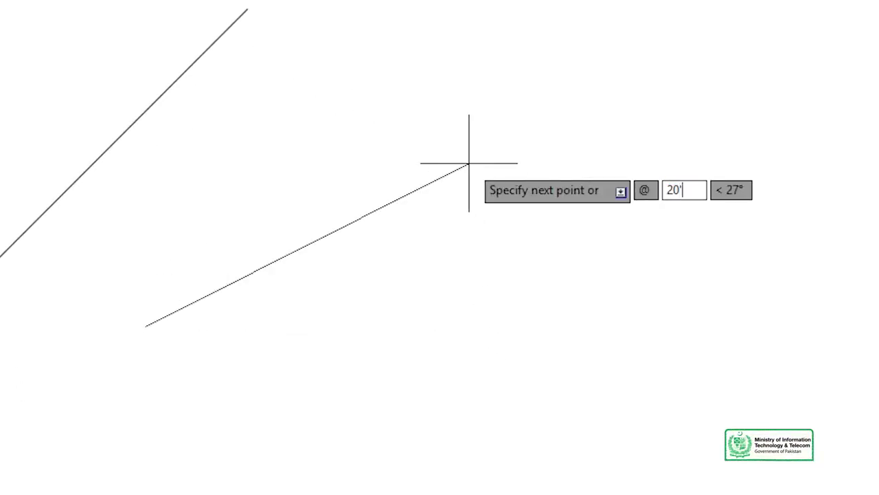
key("Tab")
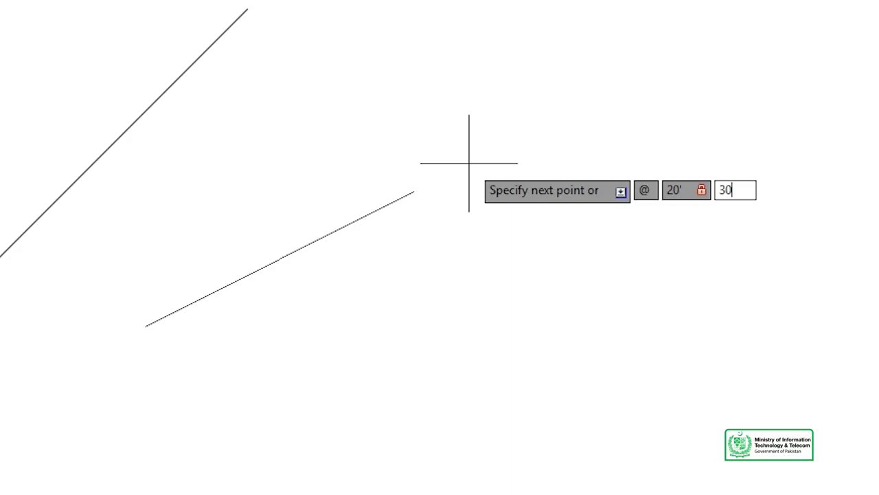
key("Return")
key("Return")
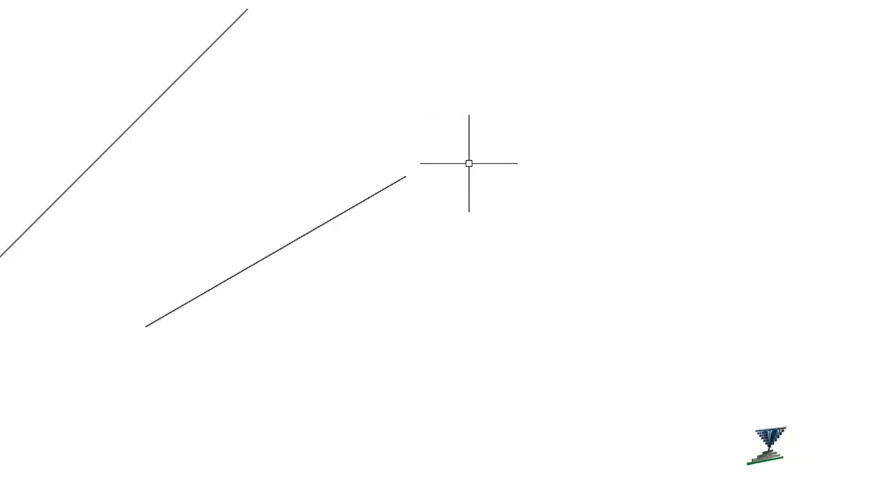
Draw a horizontal line to the right of the diagonals with Ortho on
left_click(14, 35)
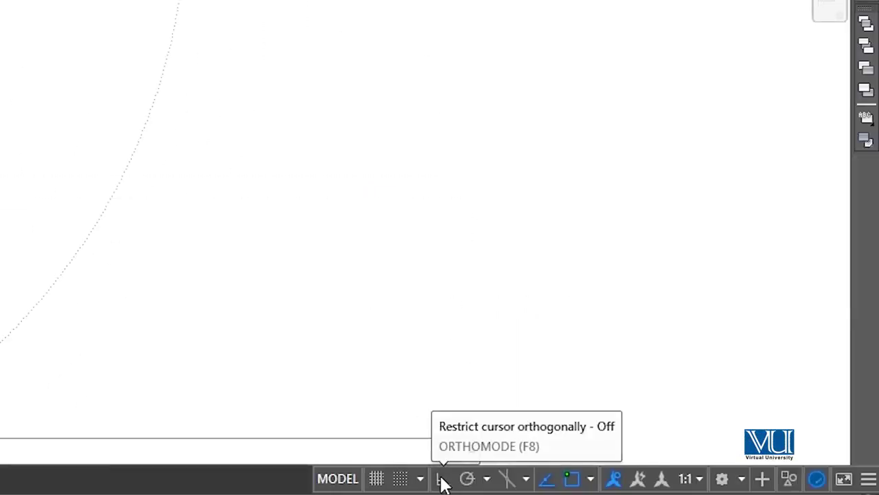
left_click(440, 481)
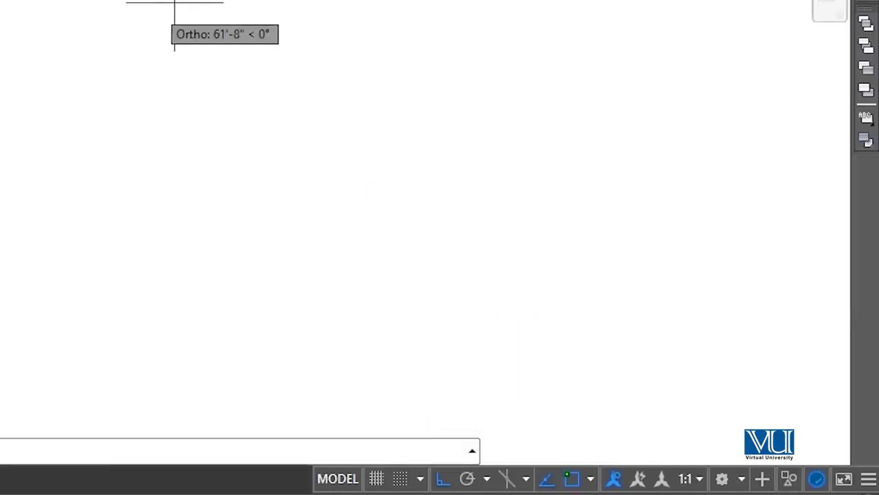
left_click(613, 185)
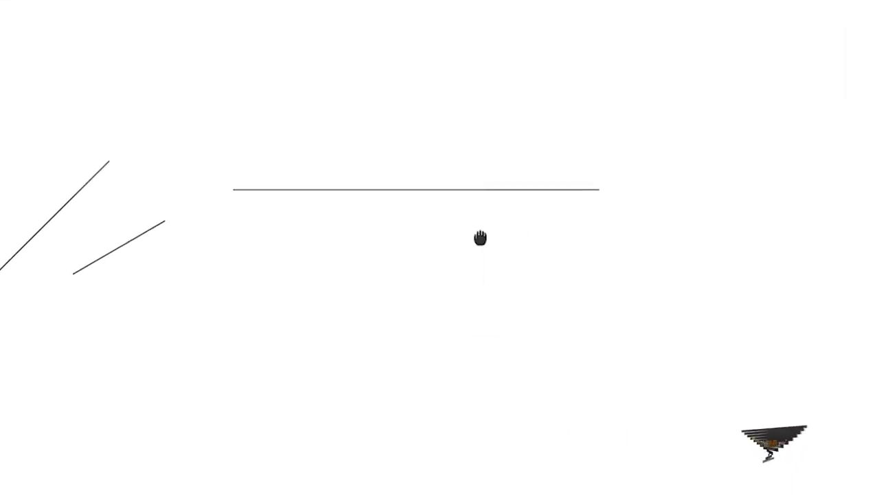
Start another line with L and bring up the Drafting Settings dialog
type("l")
key("Return")
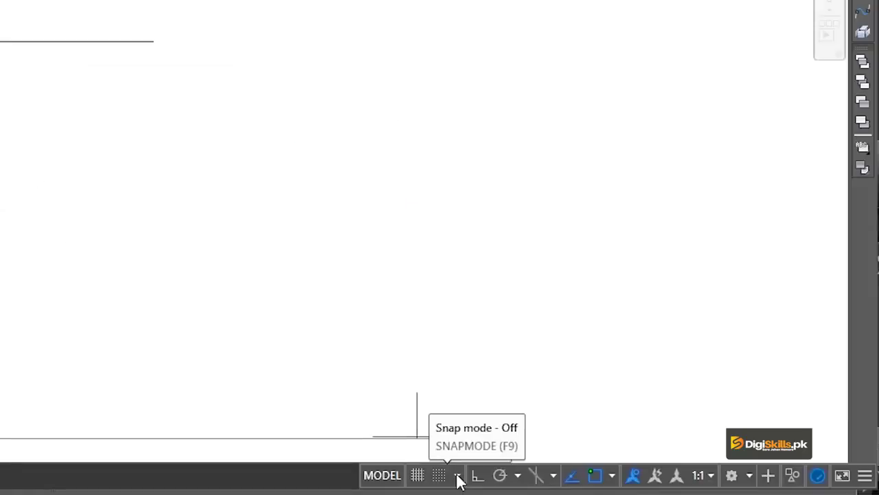
left_click(458, 475)
left_click(474, 450)
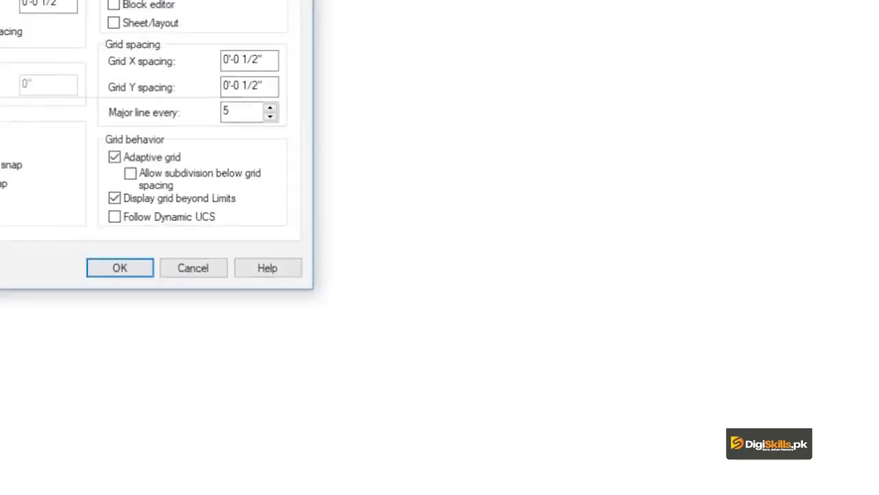
Confirm every object snap mode is enabled on the Object Snap tab and accept
left_click(342, 81)
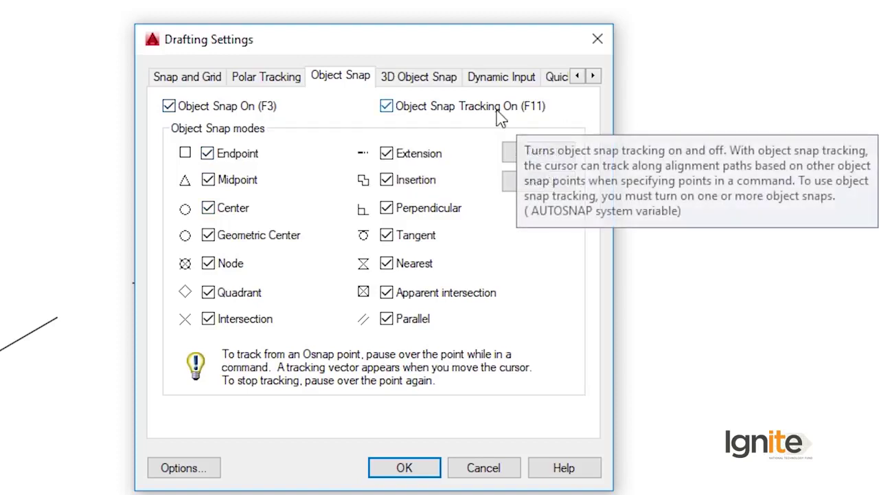
left_click(406, 468)
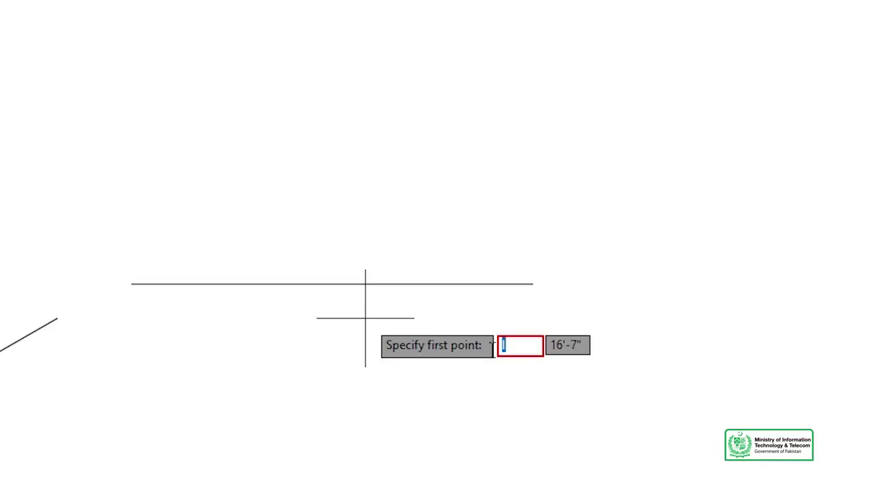
Draw a 40' line at 20° from the fan origin point
key("Escape")
key("Return")
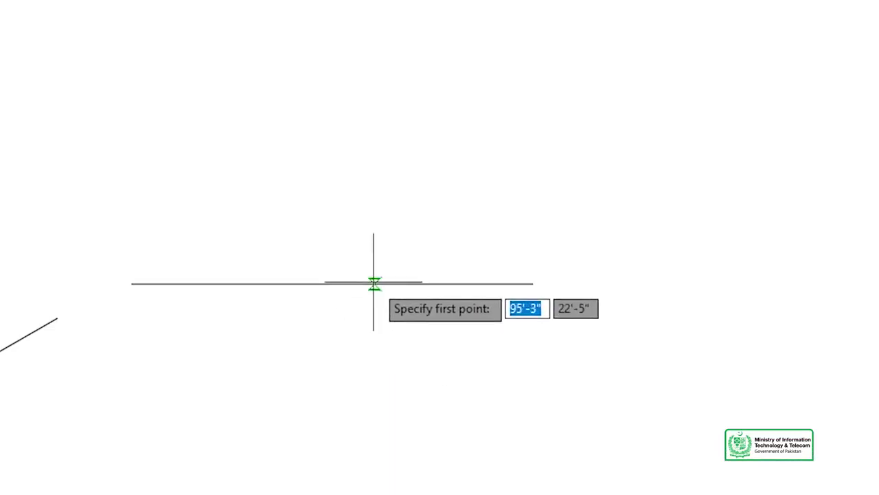
left_click(332, 283)
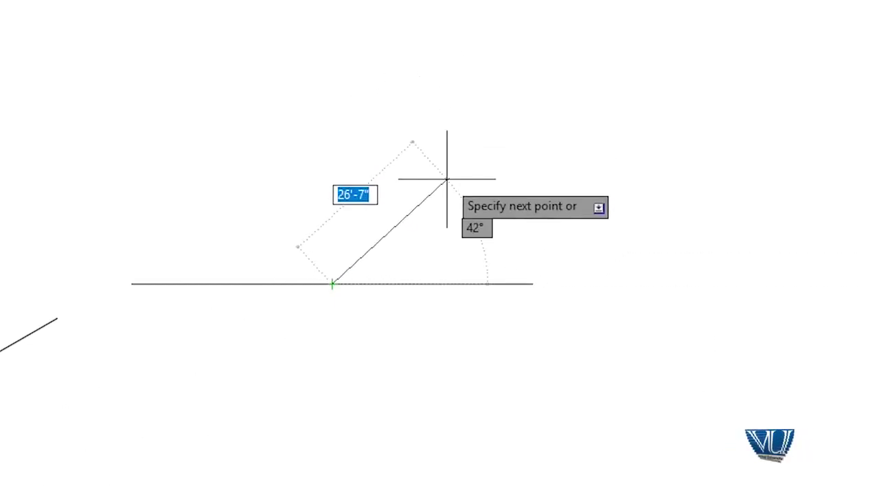
type("@")
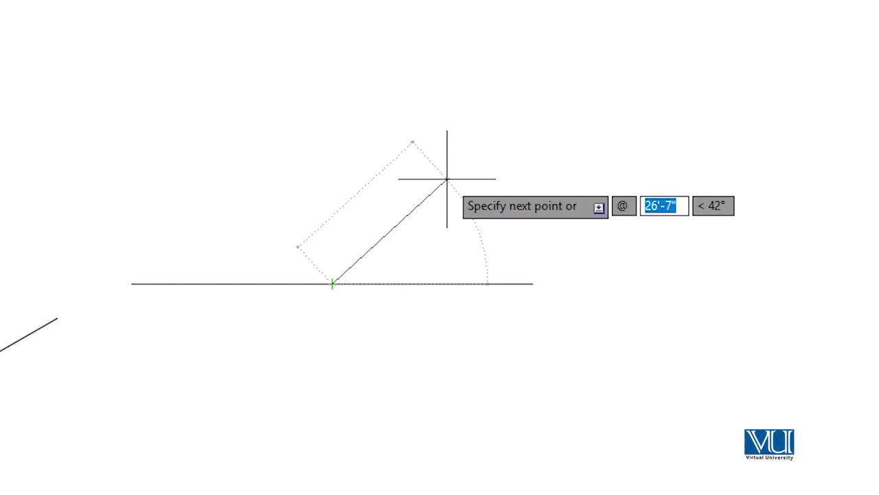
type("40'")
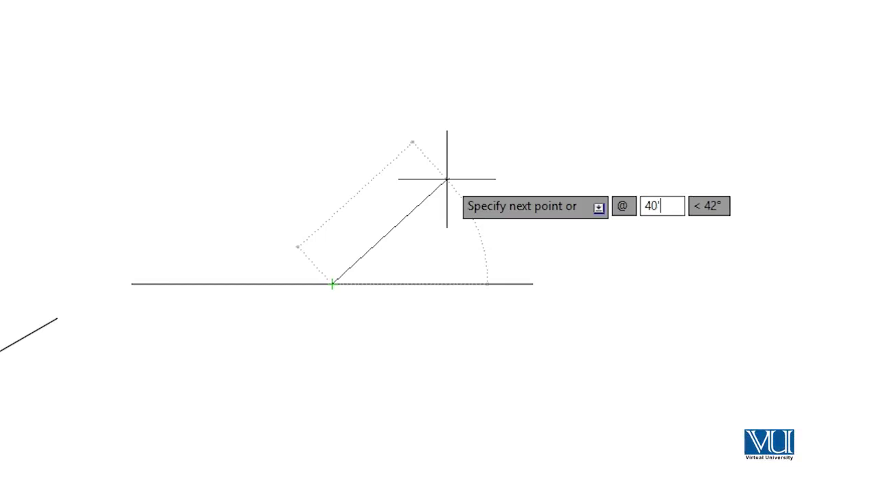
key("Tab")
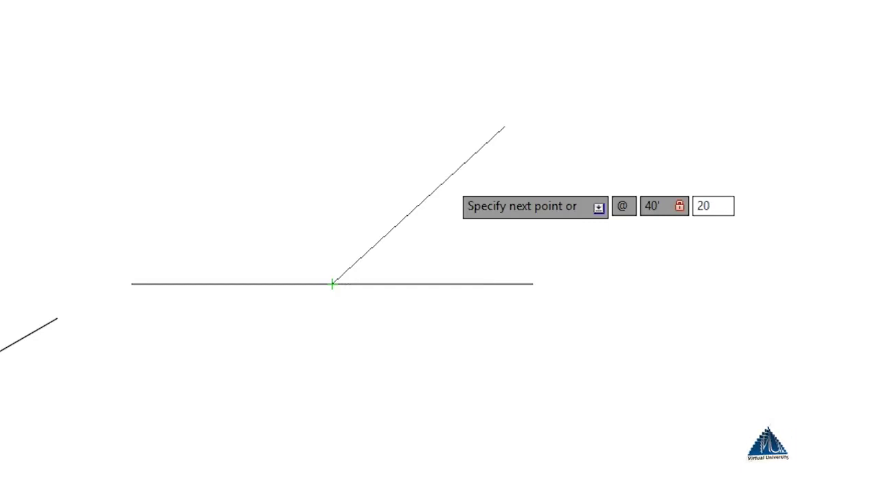
key("Return")
key("Return")
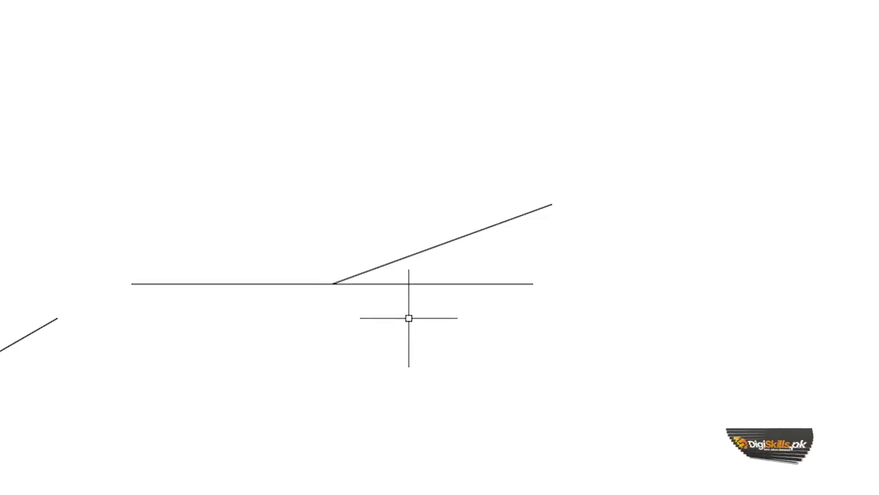
Draw a second 40' line at 40° from the same origin
key("Return")
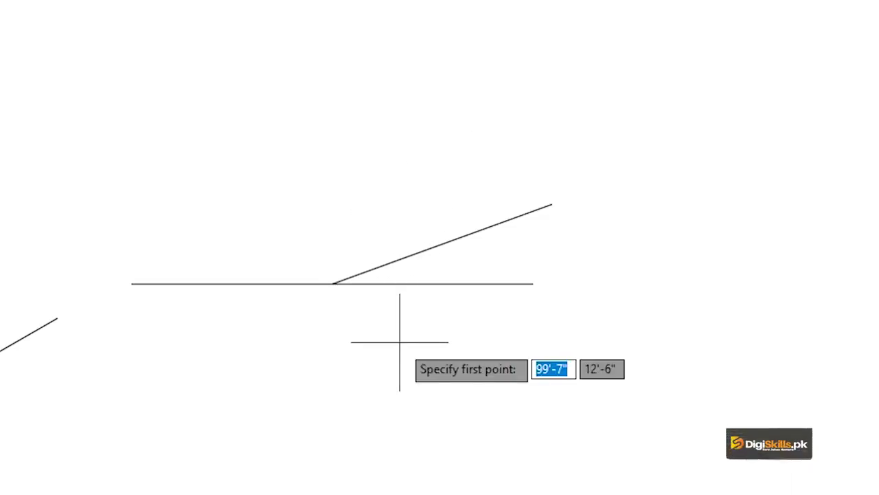
left_click(333, 283)
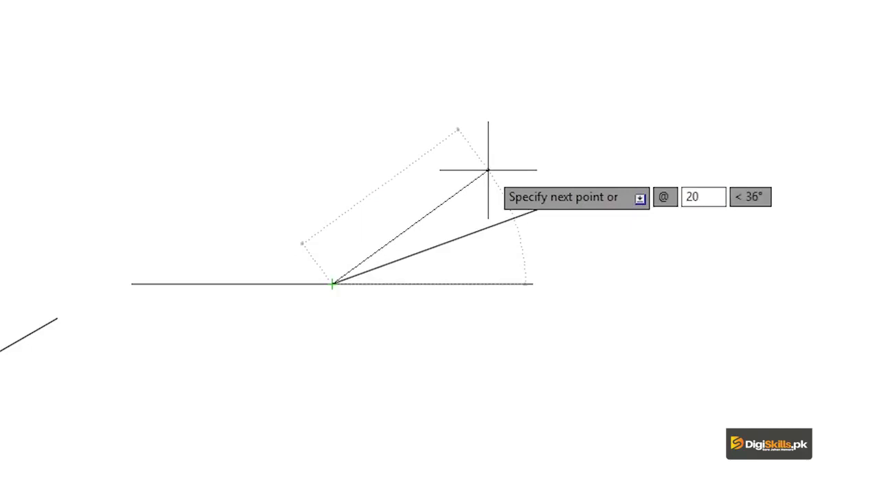
type("'")
key("Tab")
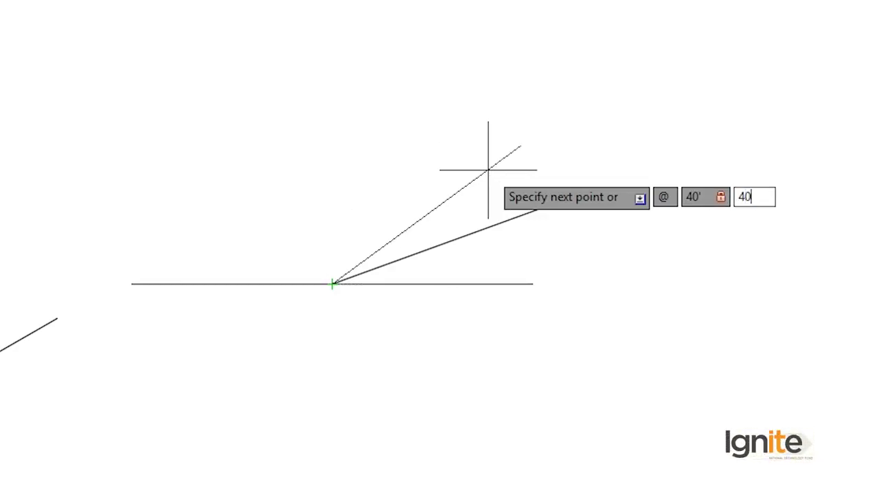
key("Return")
key("Return")
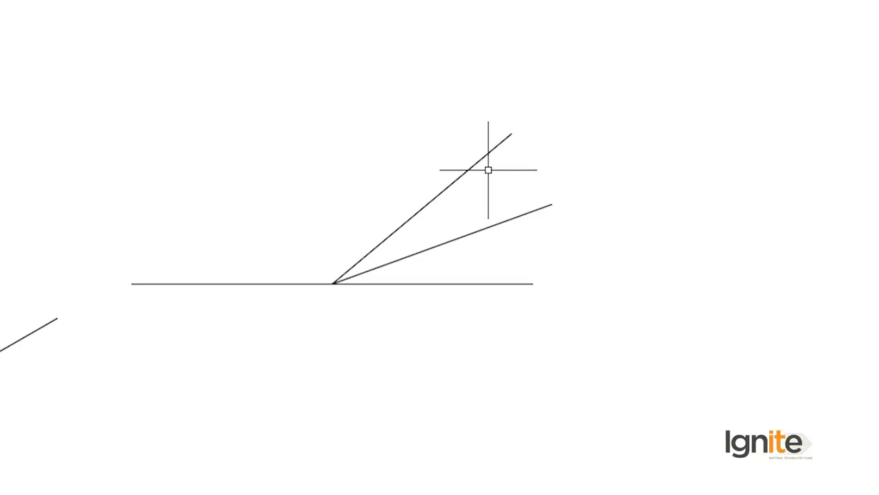
Draw a 40' line at 60° from the fan origin
type("l")
key("Return")
left_click(333, 283)
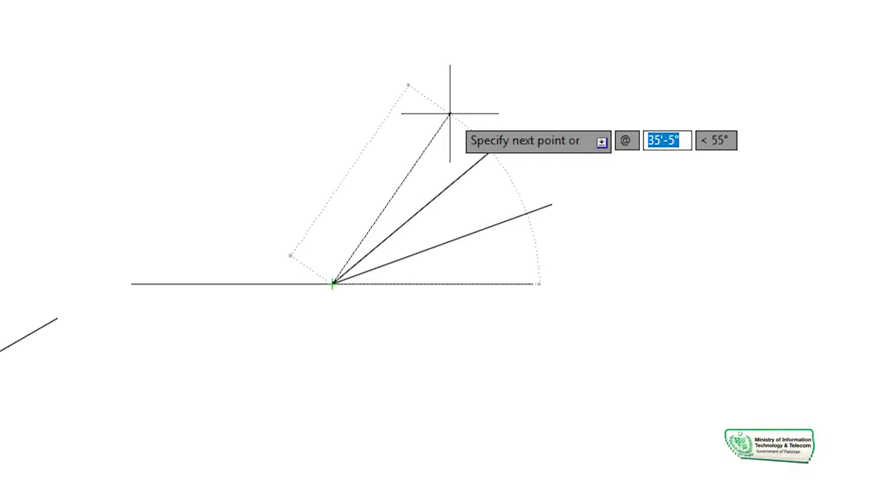
type("40")
key("Tab")
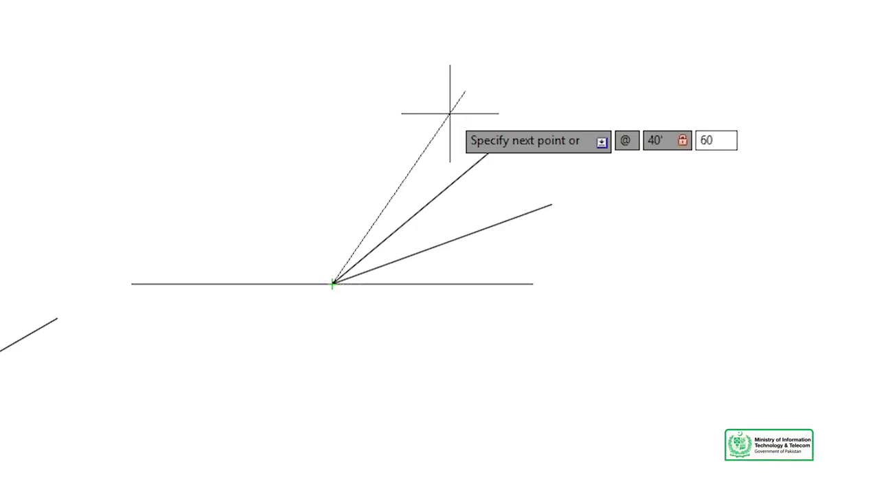
key("Return")
key("Return")
key("Return")
Draw a 40' line at 80° from the same origin
left_click(333, 283)
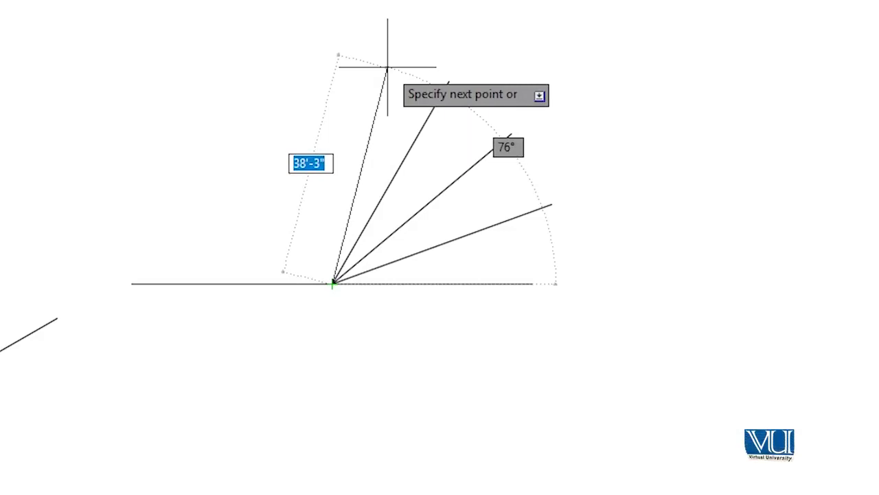
type("@40'")
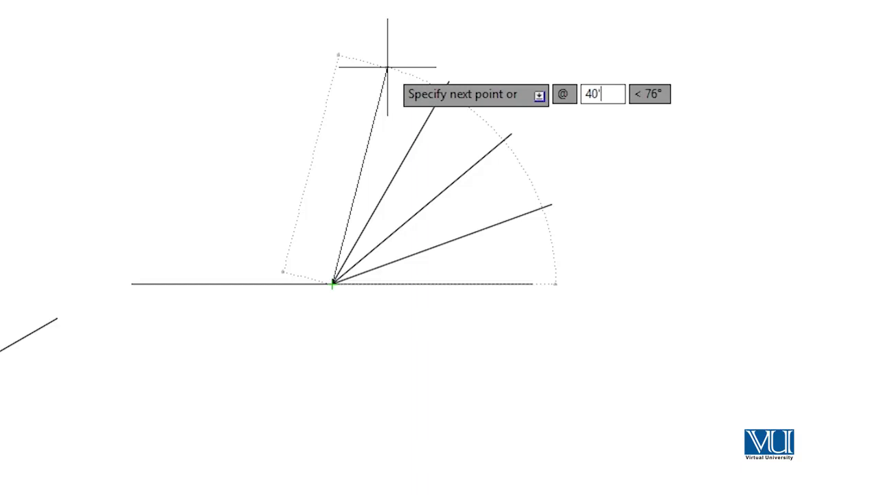
key("Tab")
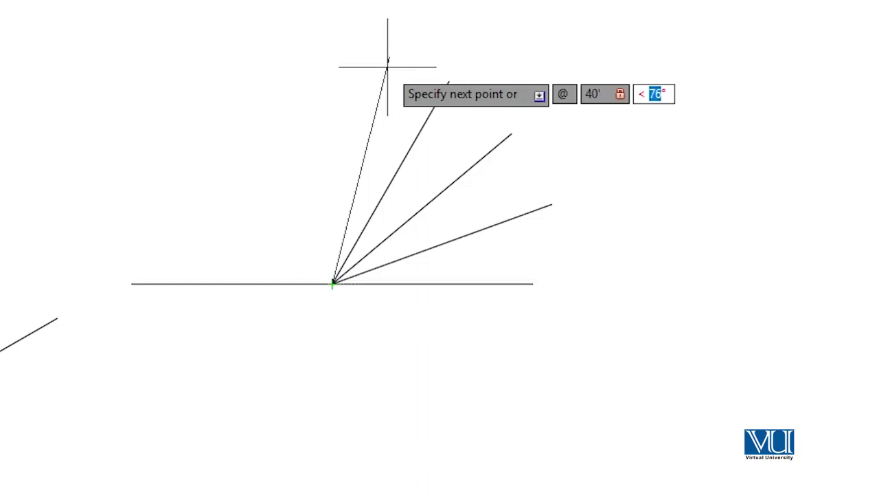
type("80")
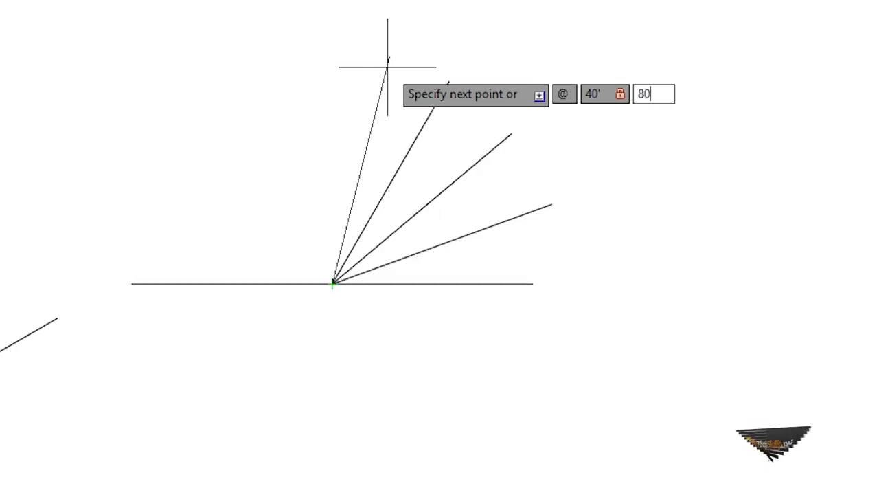
key("Return")
key("Return")
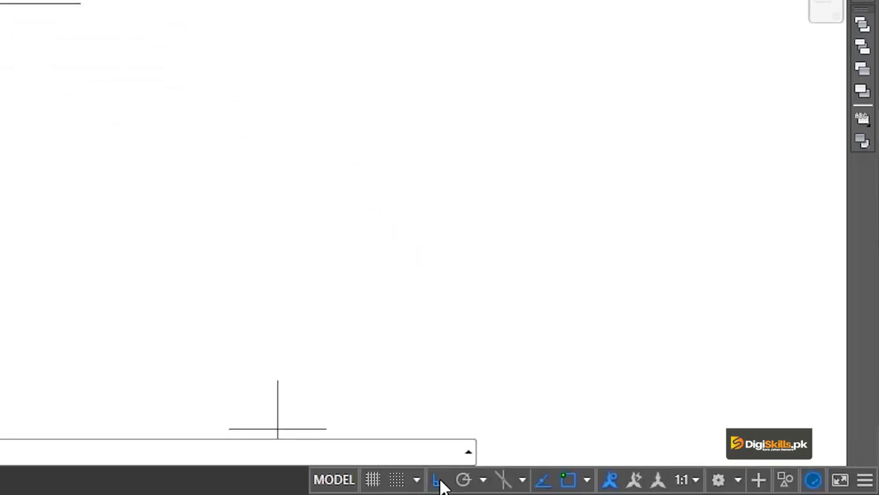
With Ortho on, draw a 40' vertical line up from the fan origin
left_click(438, 480)
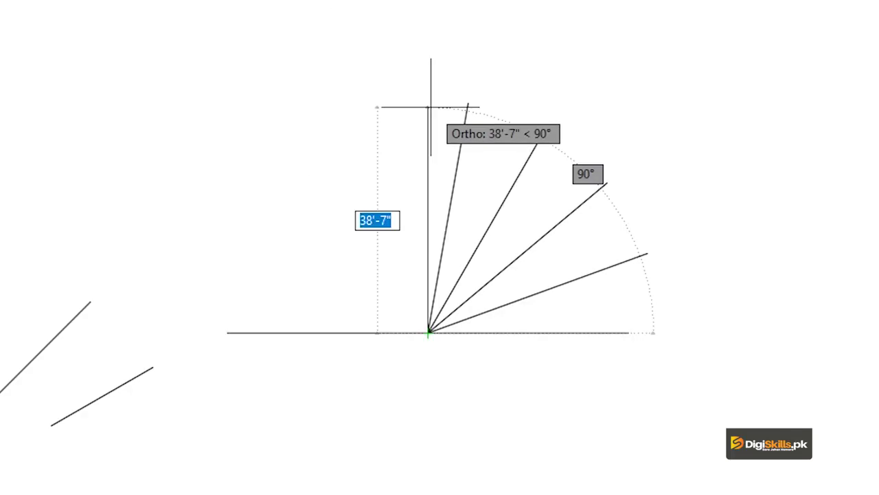
type("40")
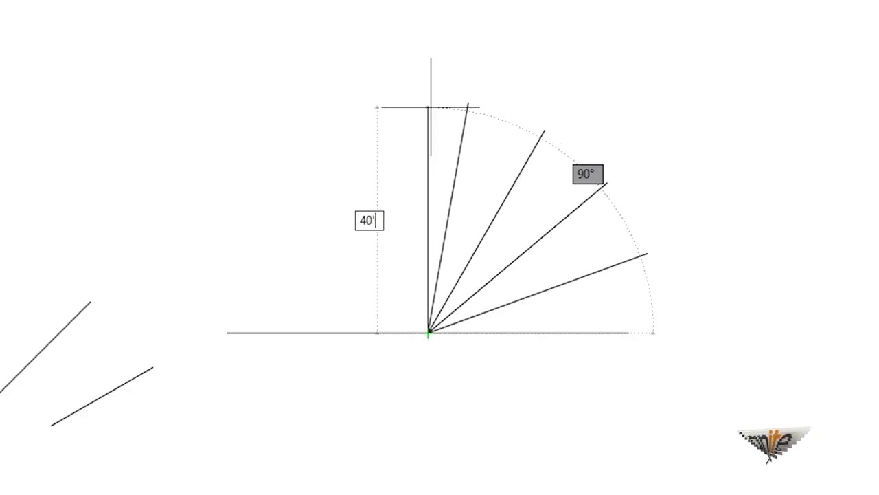
key("Return")
key("Return")
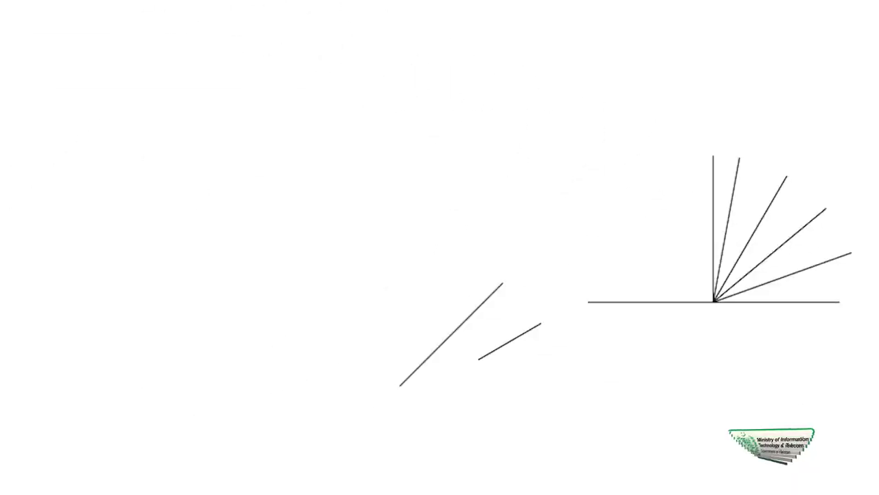
Pan the view left and zoom so the fan of lines leaves open space above it
left_click(262, 213)
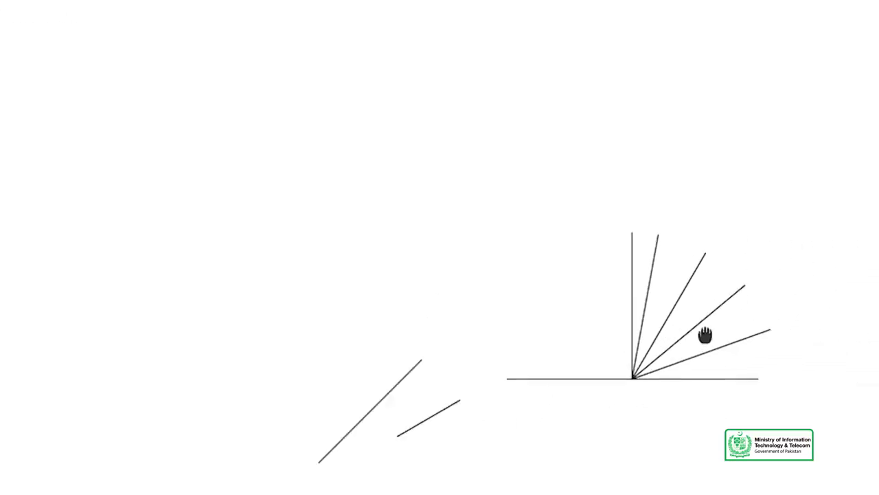
middle_click_drag(705, 335, 557, 324)
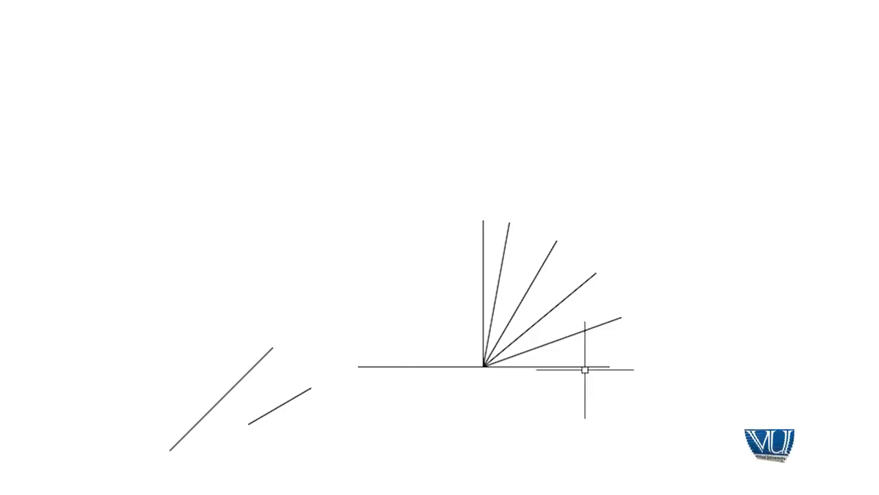
scroll(526, 362, "down", 2)
middle_click_drag(568, 403, 435, 428)
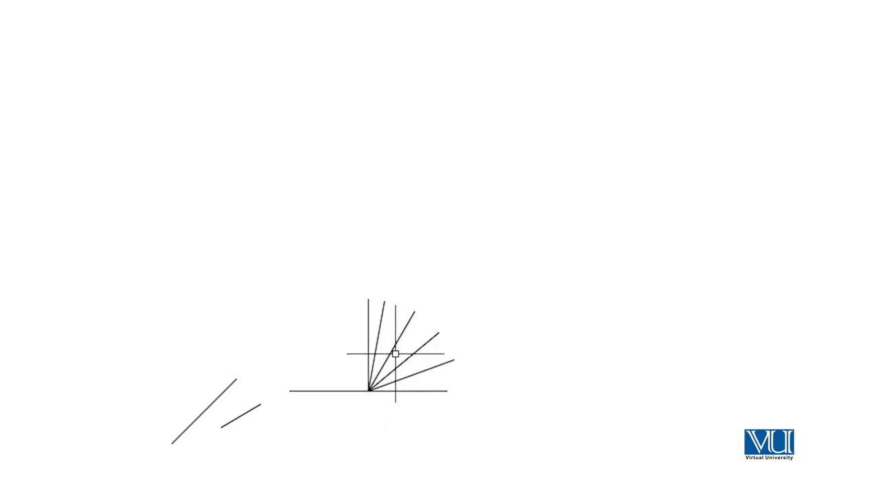
scroll(395, 354, "up", 2)
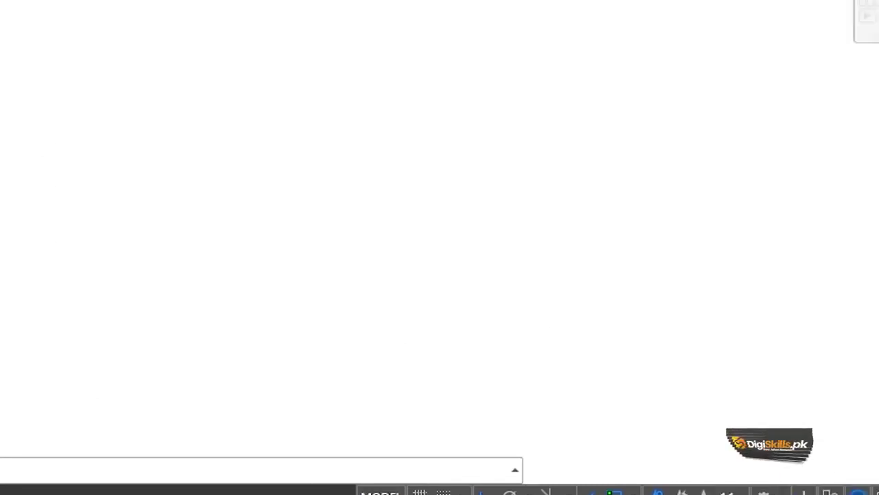
Draw a 90' horizontal line at 0° with Ortho, starting from a point above the fan
type("l")
key("Return")
left_click(370, 276)
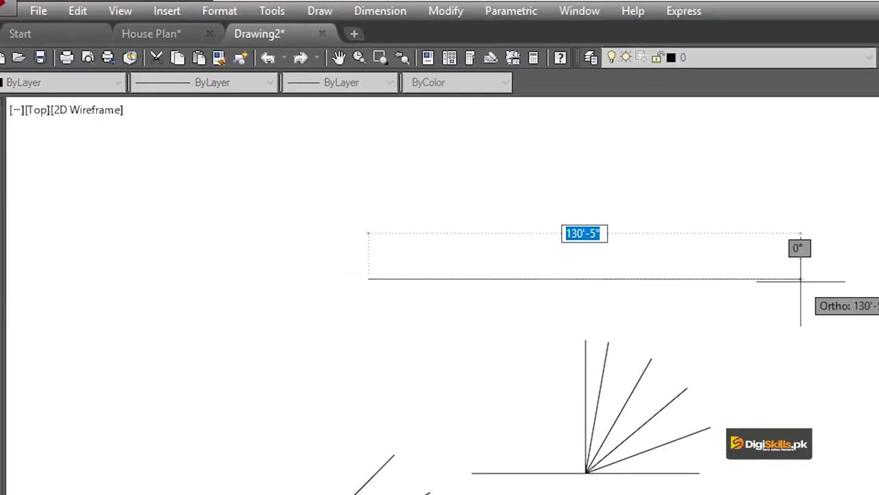
type("90")
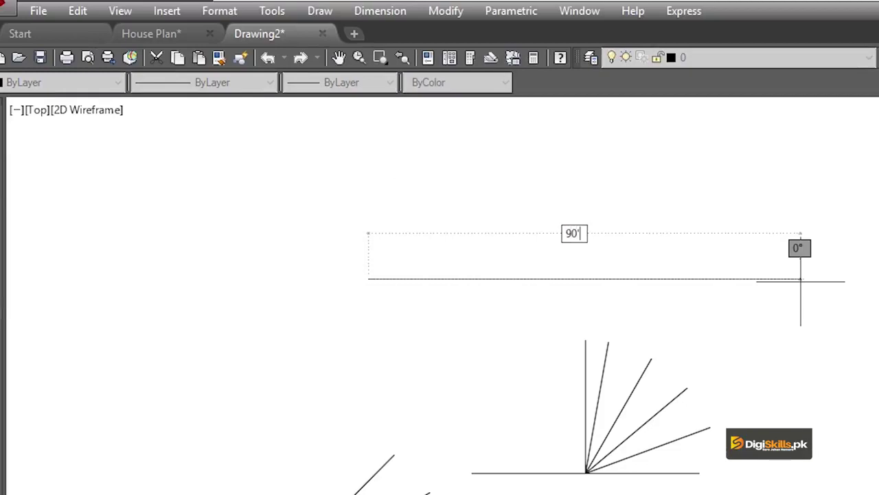
key("Return")
key("Return")
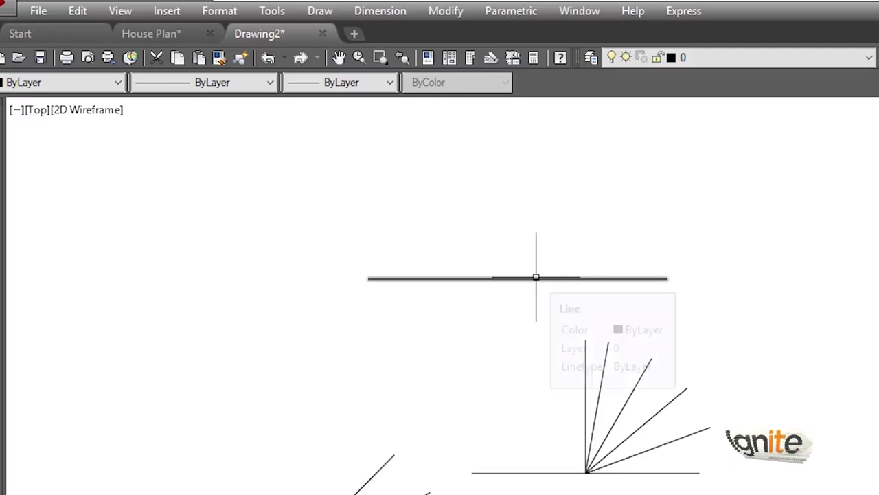
scroll(536, 277, "down", 1)
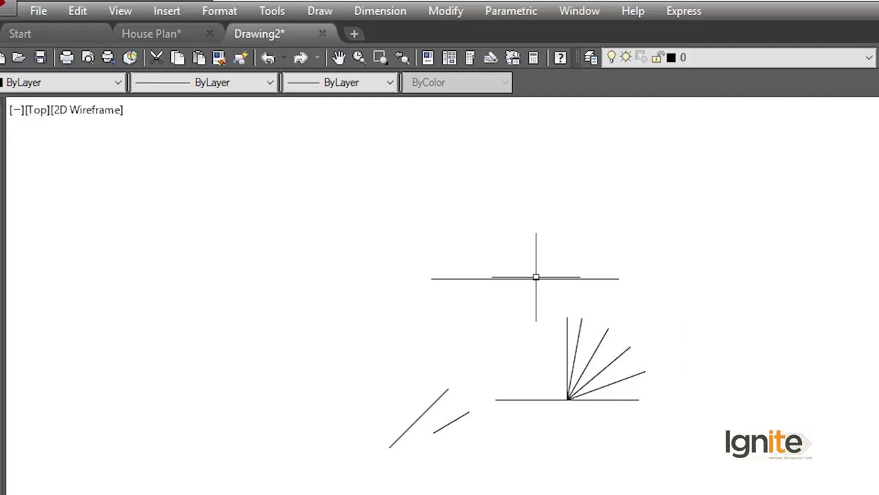